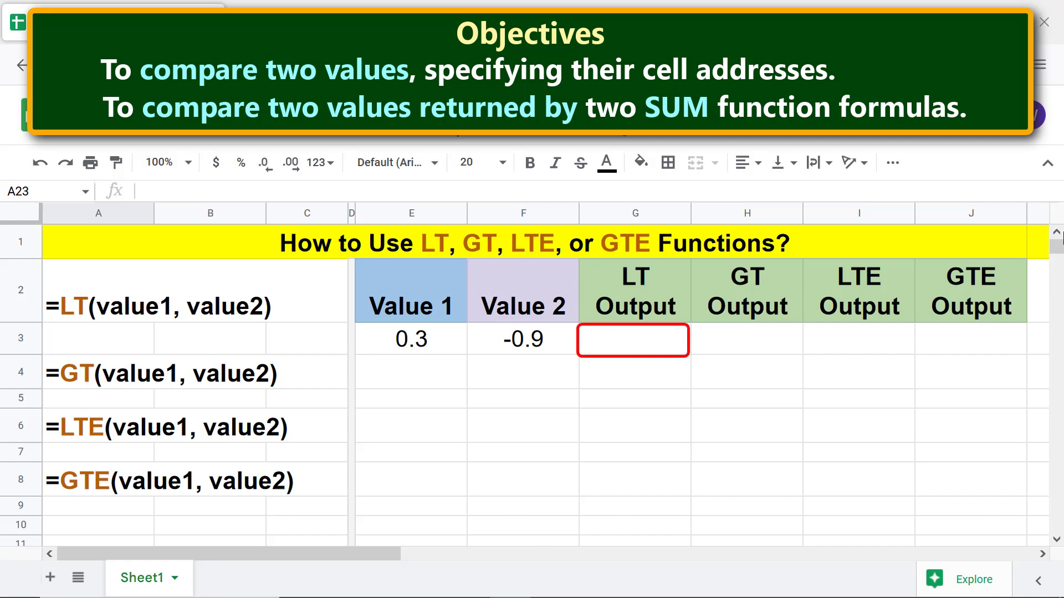
Enter the formula =LT(E3,F3) in cell G3 to test whether Value 1 is less than Value 2
left_click(655, 347)
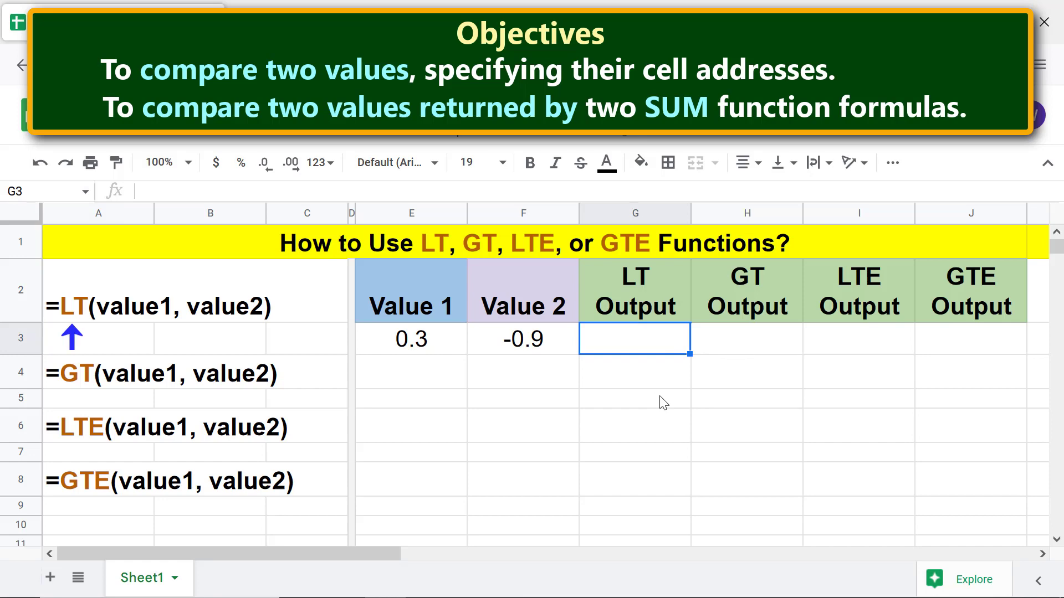
type("=lt")
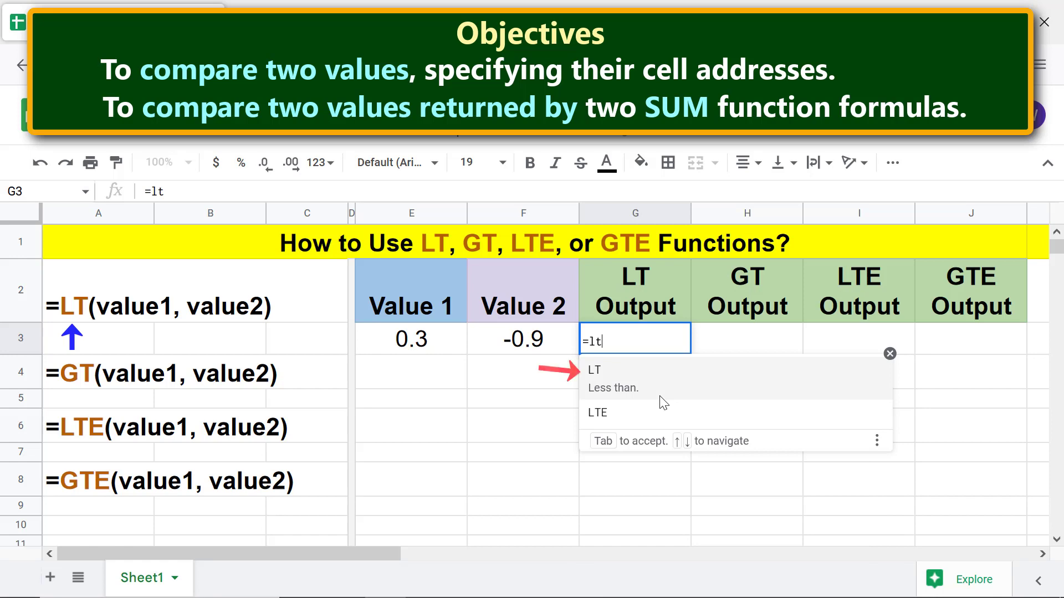
left_click(594, 373)
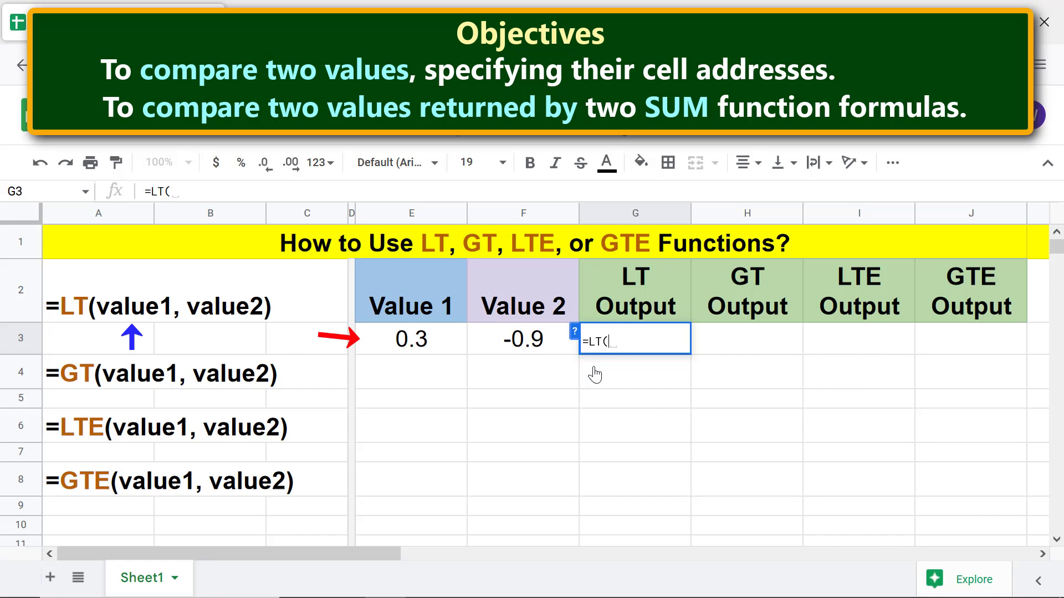
left_click(446, 343)
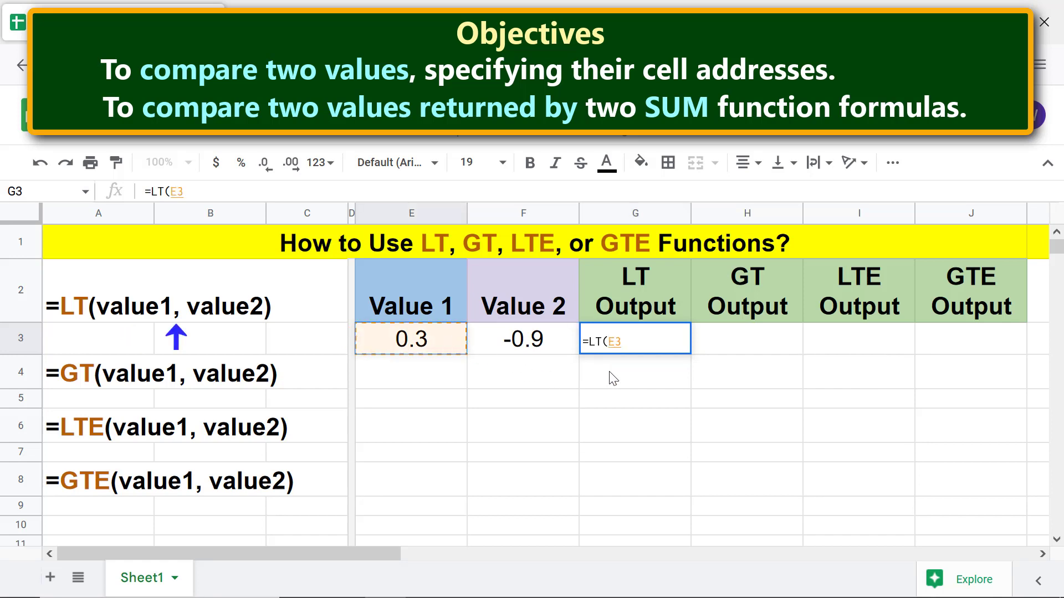
type(",")
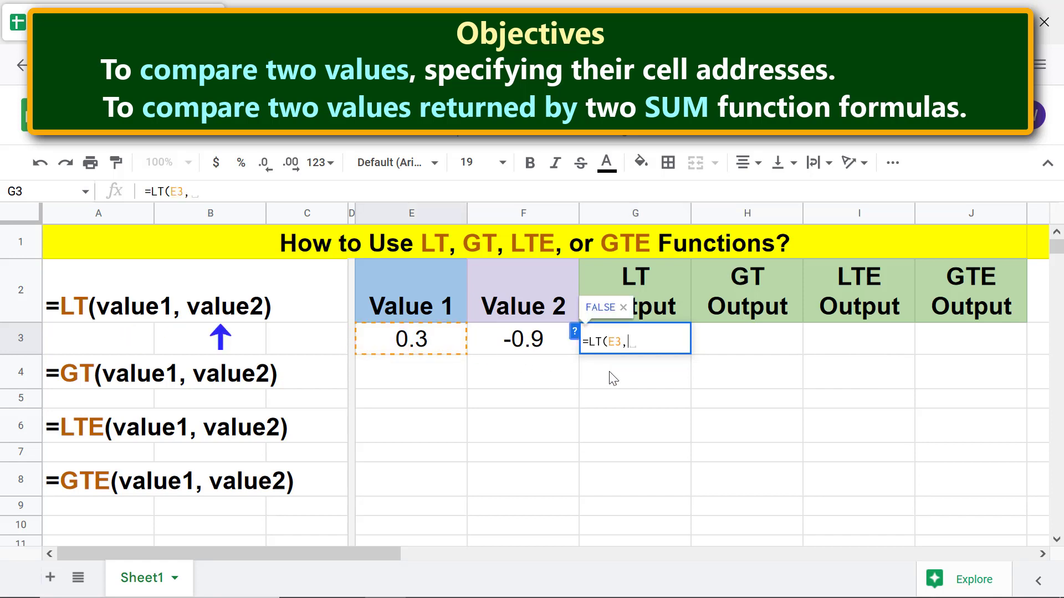
left_click(530, 348)
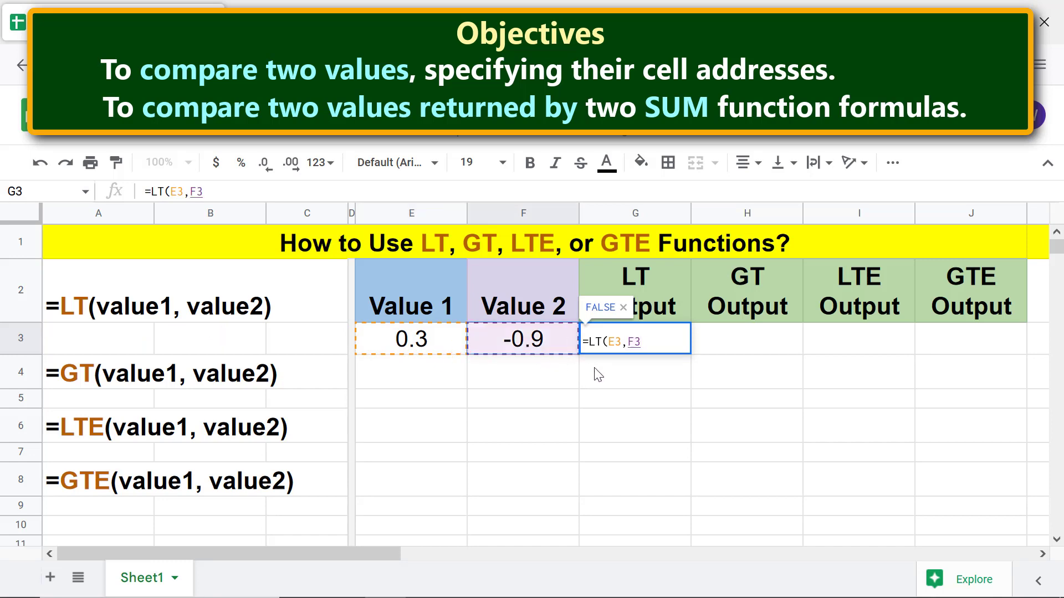
key("Return")
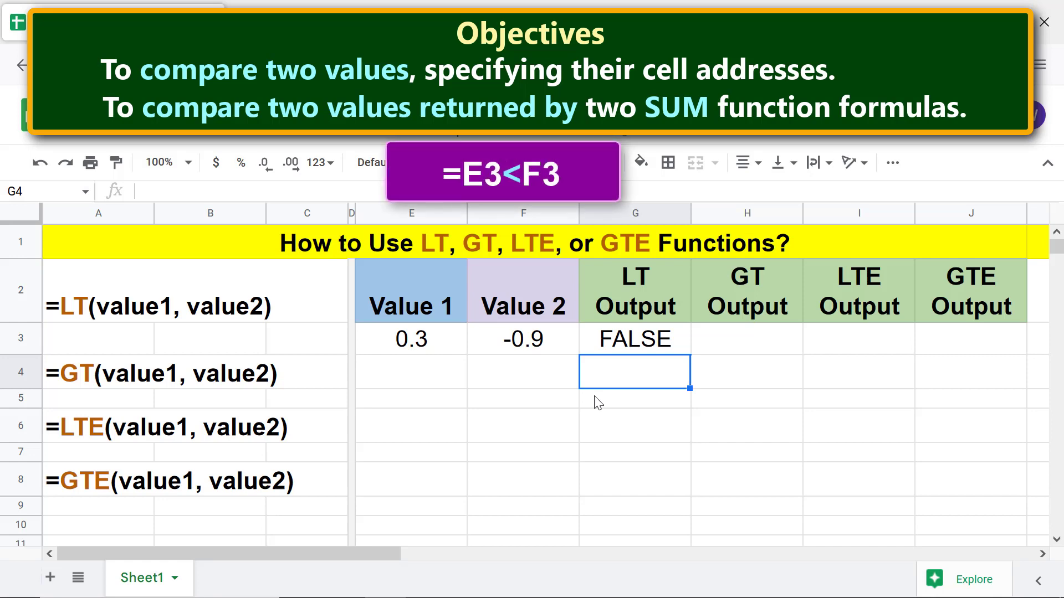
Replace the LT formula in cell G3 with the equivalent operator comparison =E3<F3
left_click(654, 346)
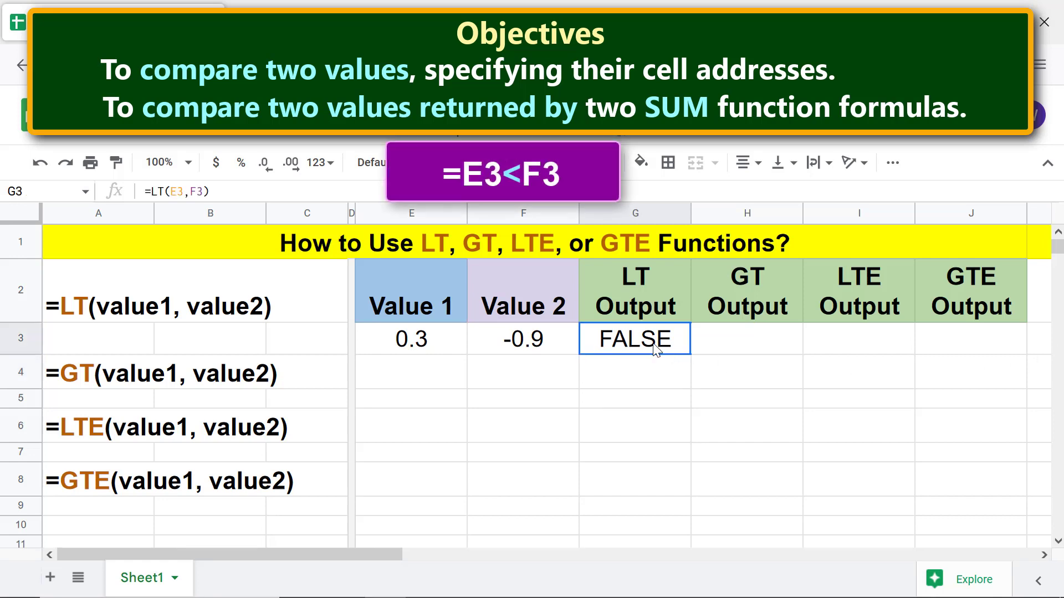
type("=")
left_click(439, 339)
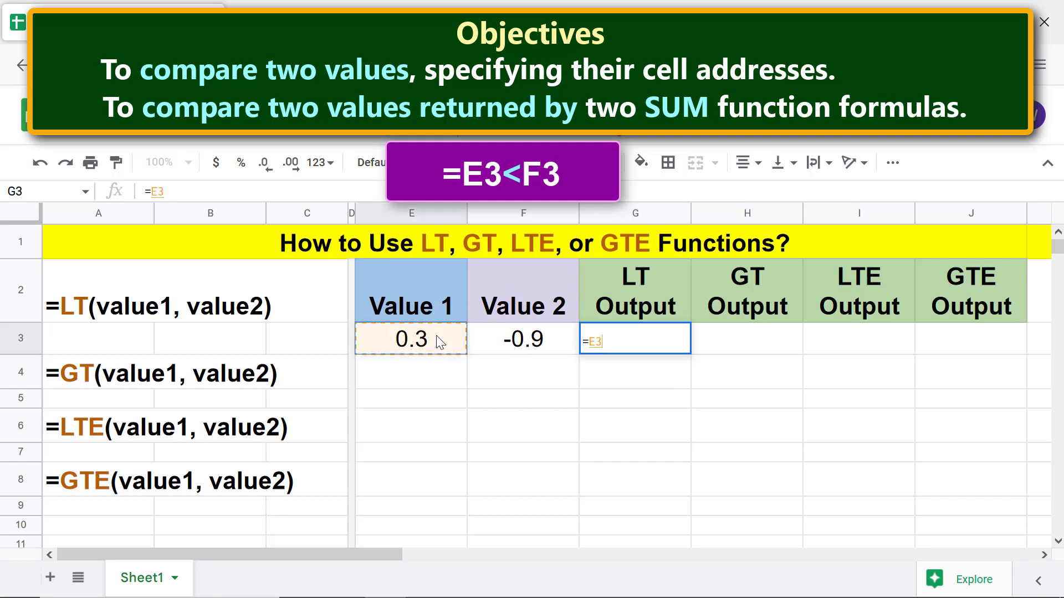
type("<")
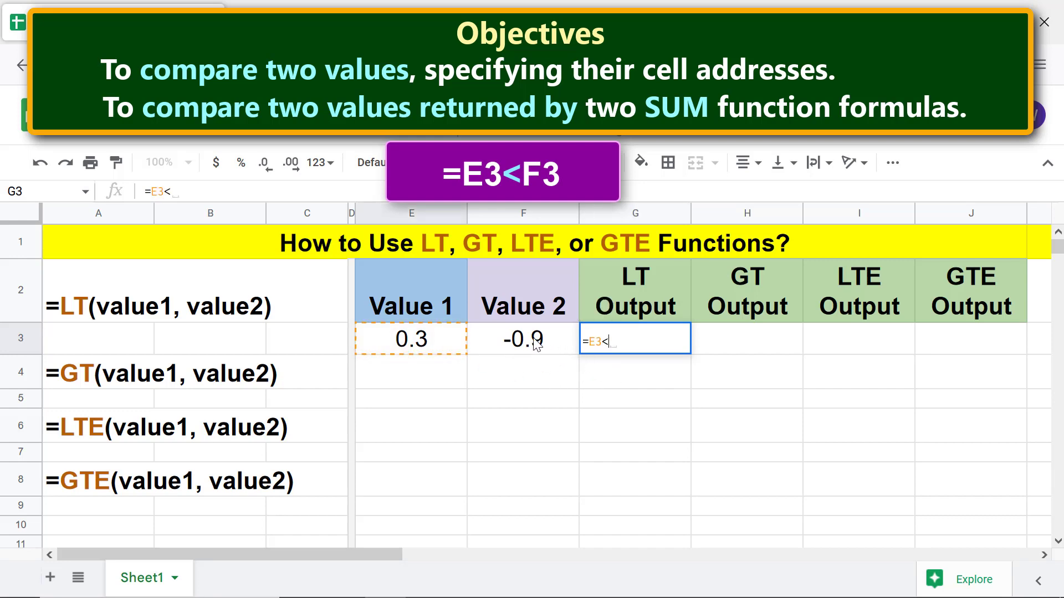
left_click(539, 344)
key("Return")
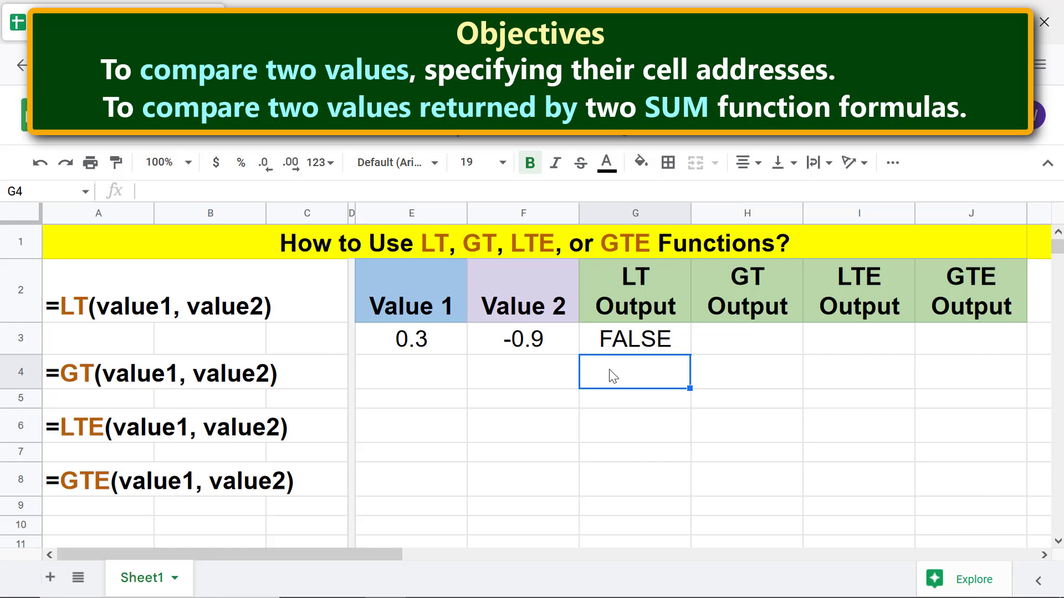
Make both cell references in G3's LT formula absolute, giving =LT($E$3,$F$3)
key("Up")
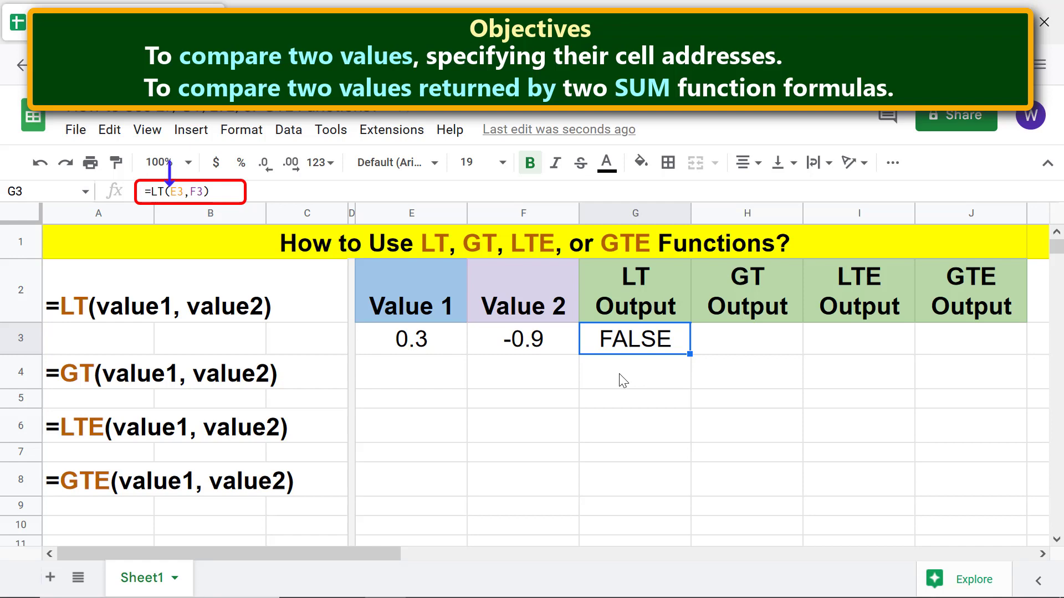
left_click(172, 191)
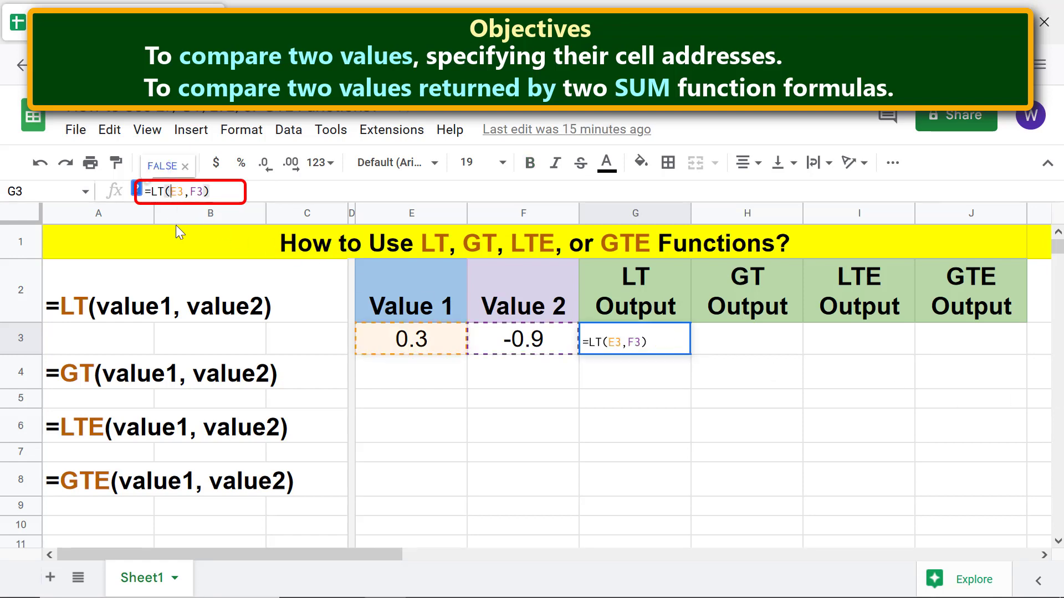
key("F4")
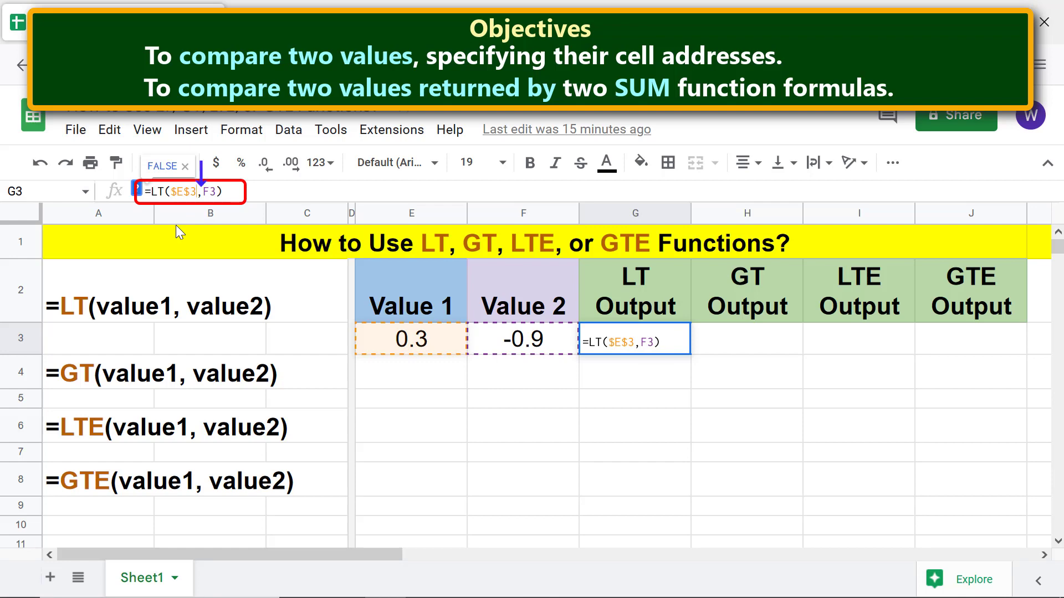
left_click(203, 193)
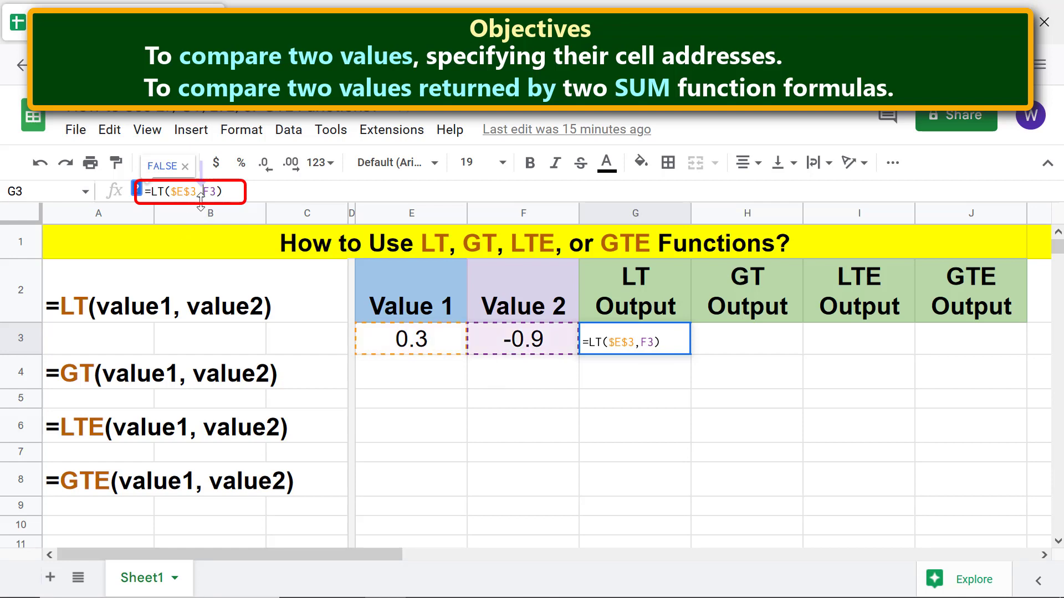
key("F4")
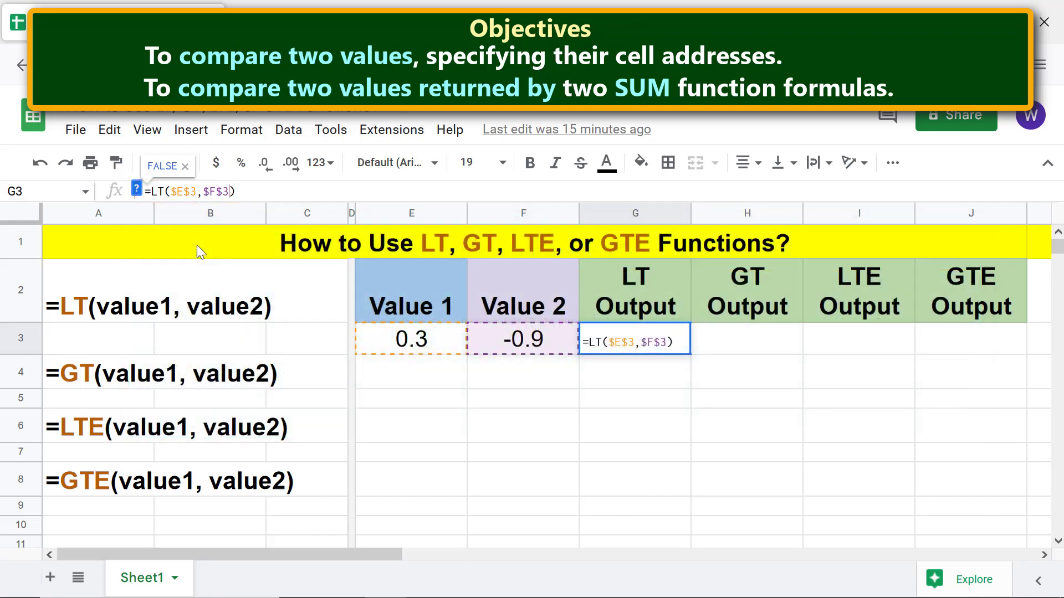
key("Return")
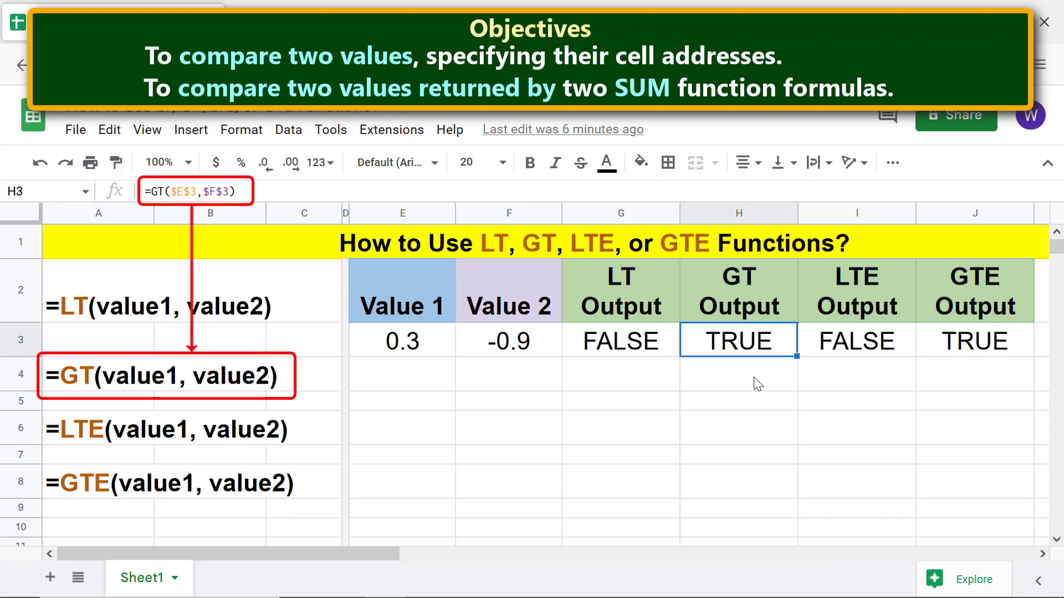
Inspect the formulas in the LTE and GTE output cells, I3 and J3
left_click(838, 355)
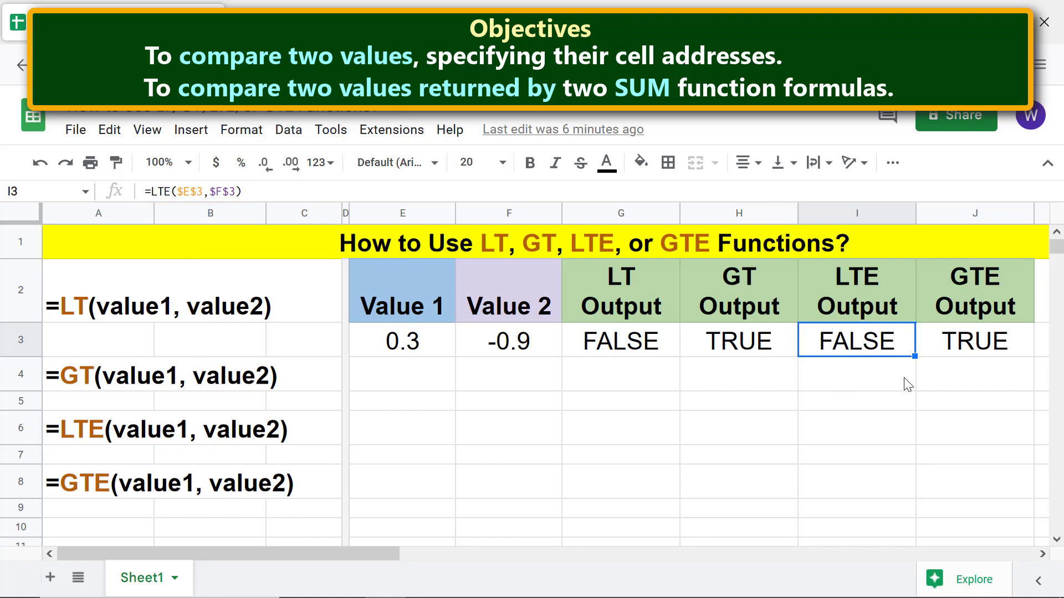
left_click(966, 344)
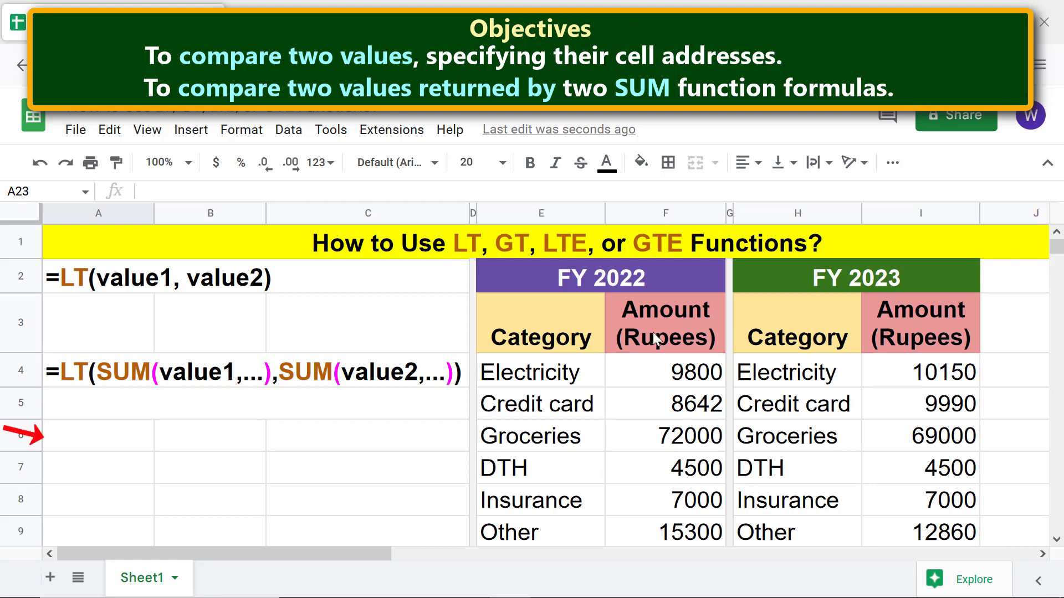
Begin an LT formula in cell A6 with SUM(F4:F9), the FY 2022 amounts, as its first argument
left_click(123, 447)
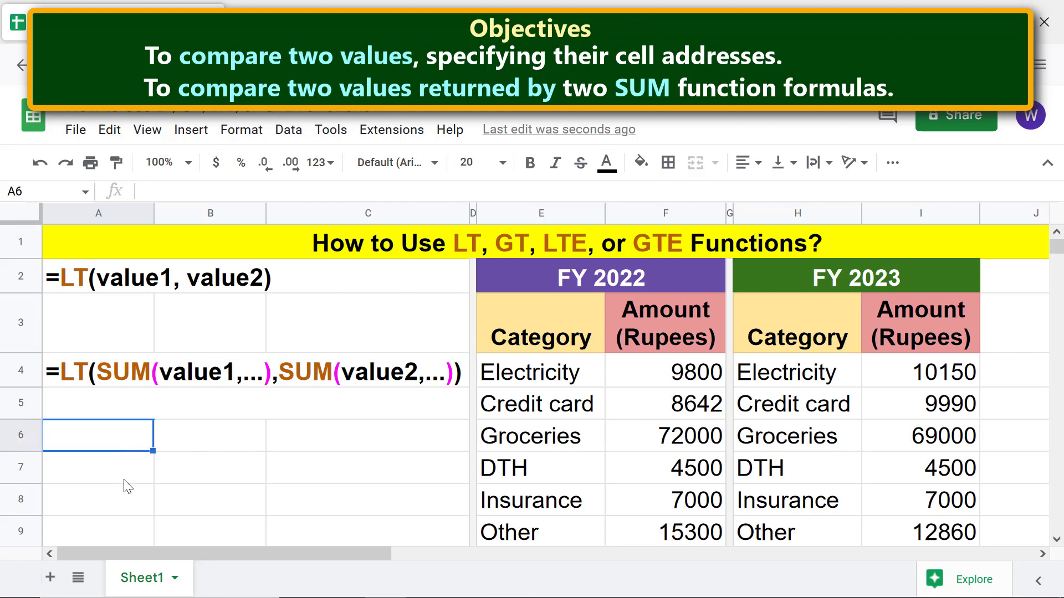
type("=lt")
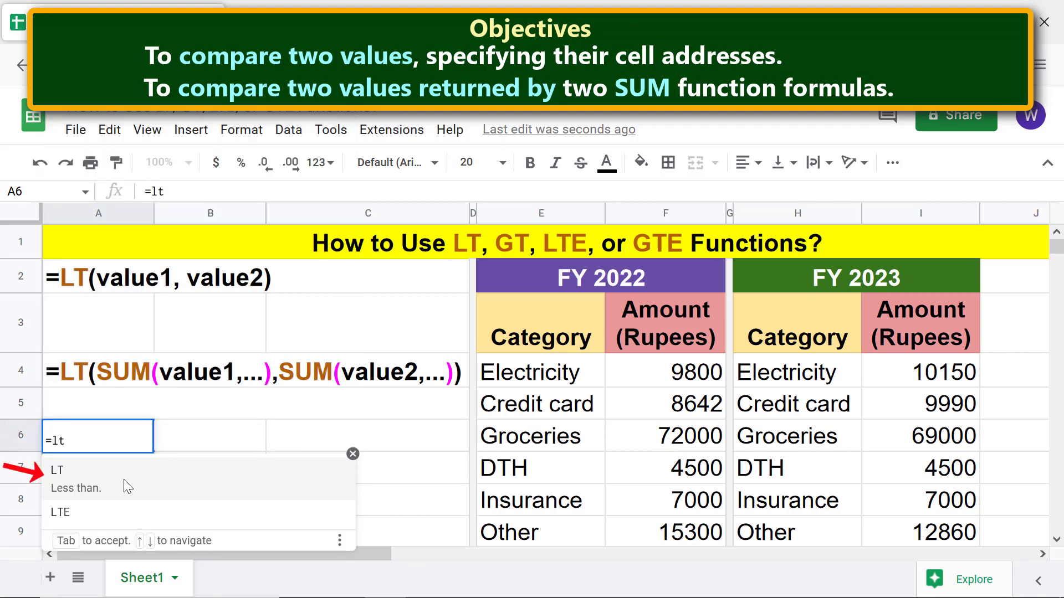
left_click(58, 472)
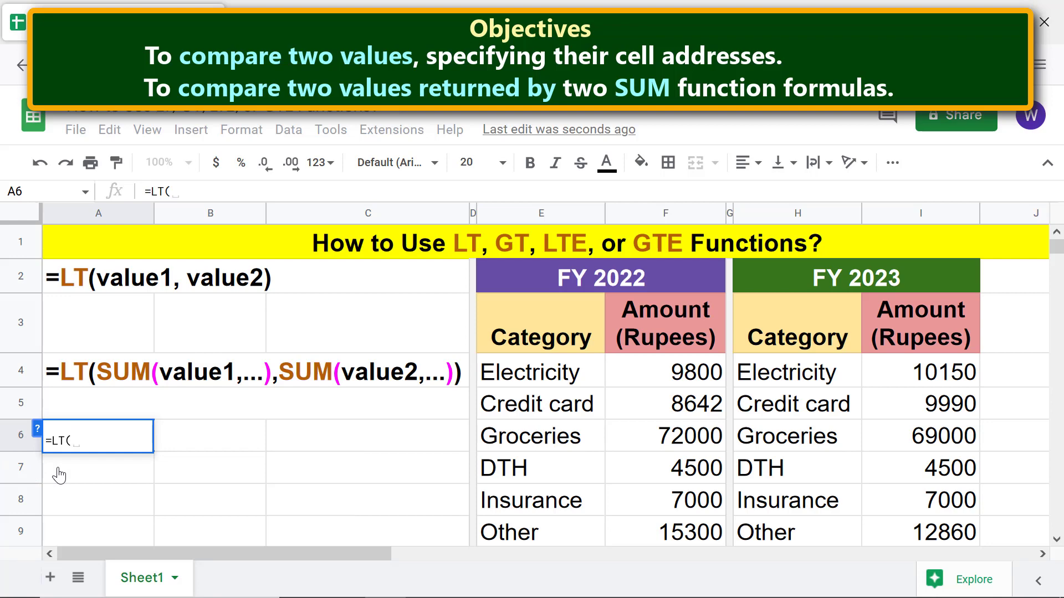
type("su")
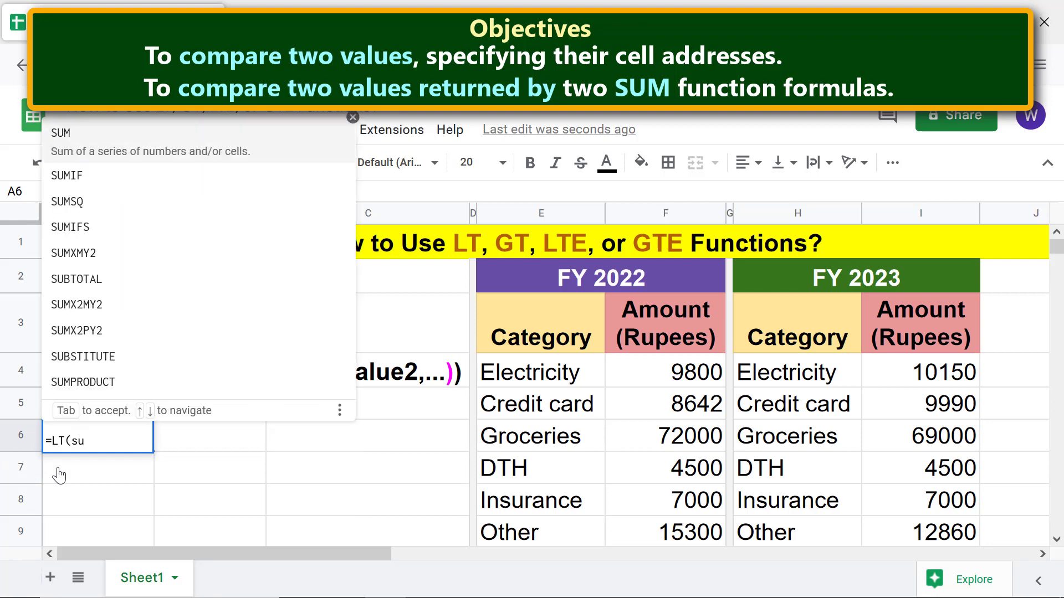
left_click(103, 145)
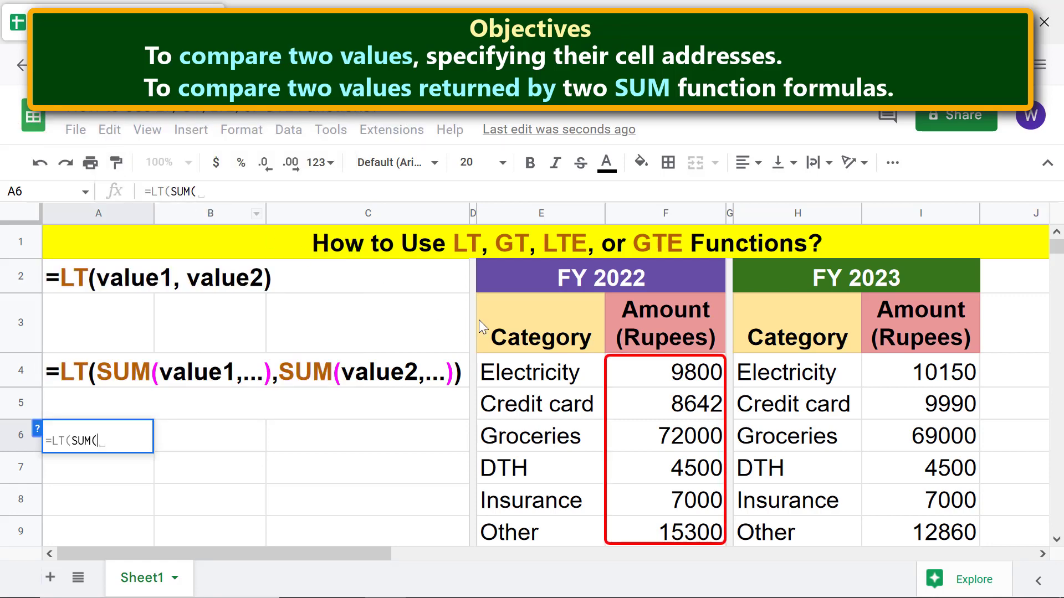
left_click(614, 371)
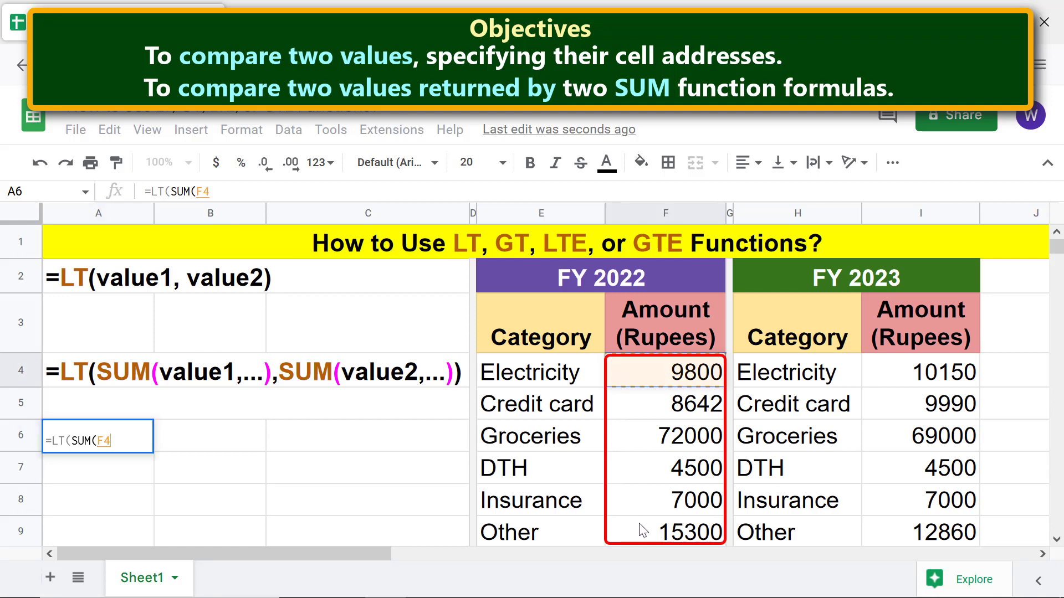
left_click_drag(643, 531, 642, 533)
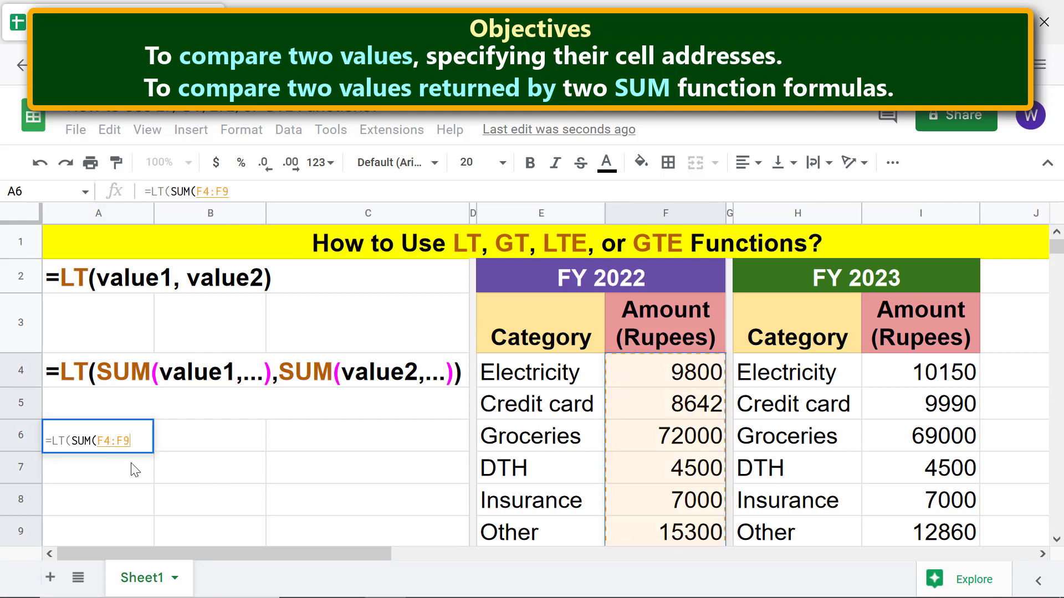
type("),")
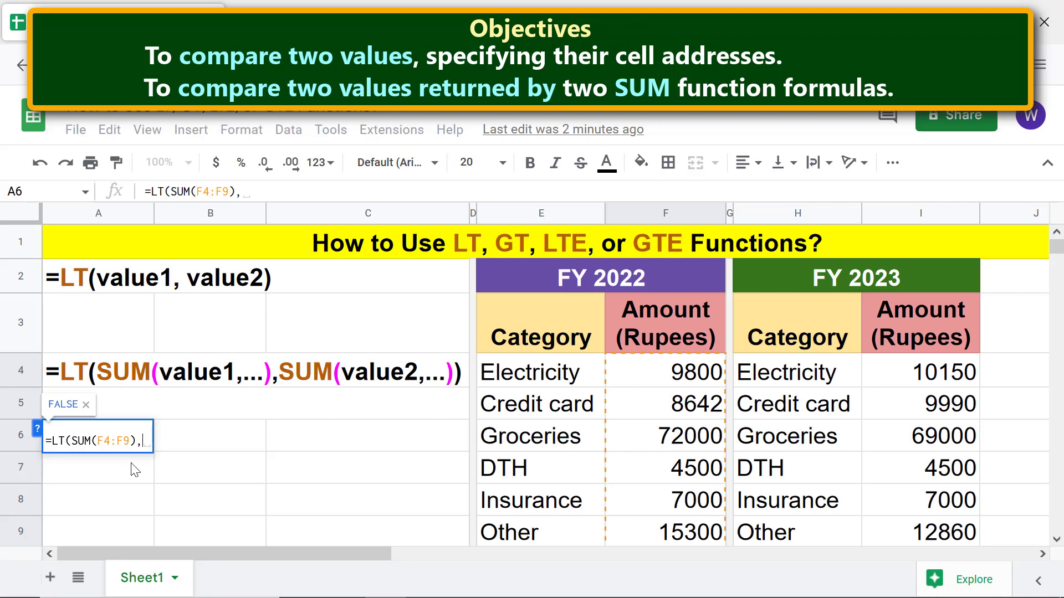
Complete A6's LT formula with SUM(I4:I9), the FY 2023 amounts, as the second argument
type("su")
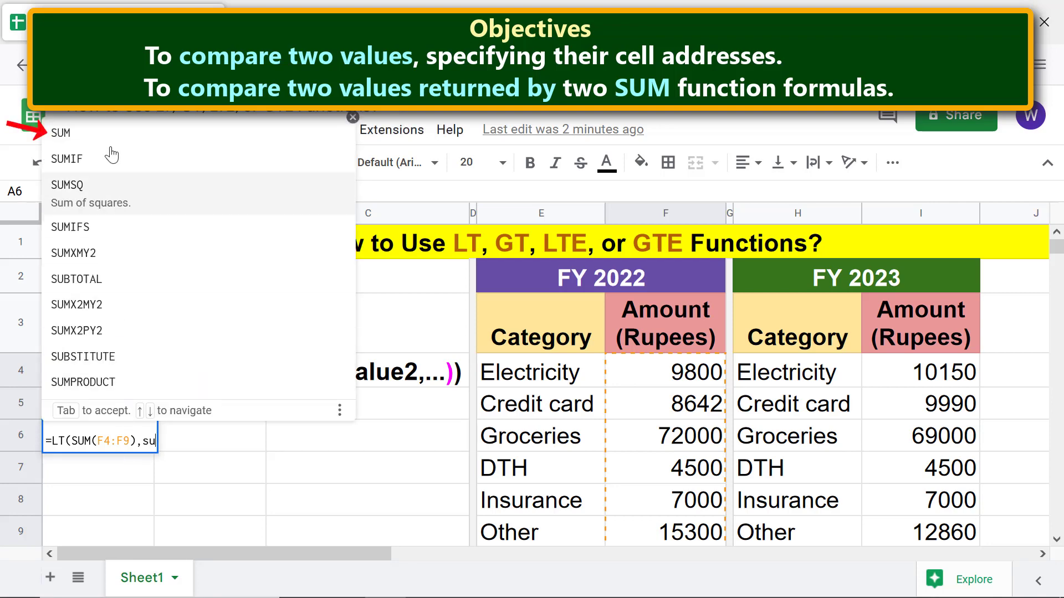
left_click(61, 133)
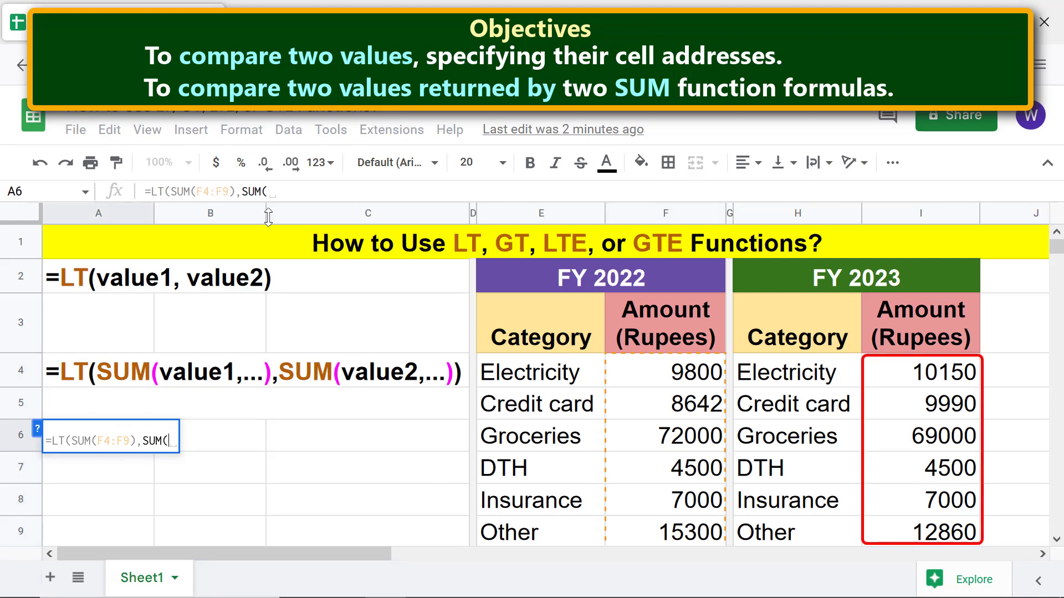
left_click(920, 372)
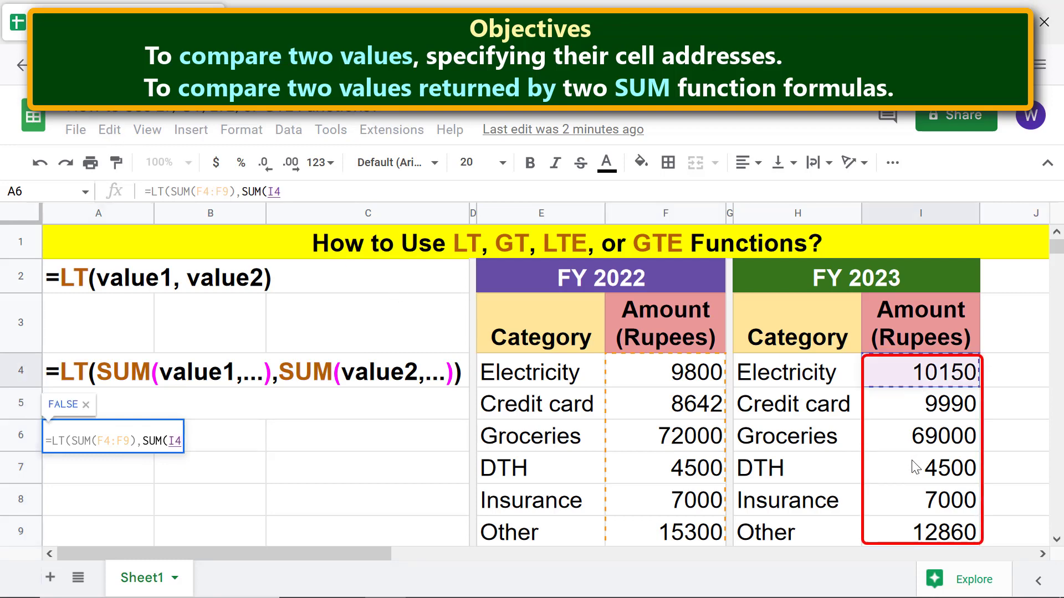
left_click(919, 540, "shift")
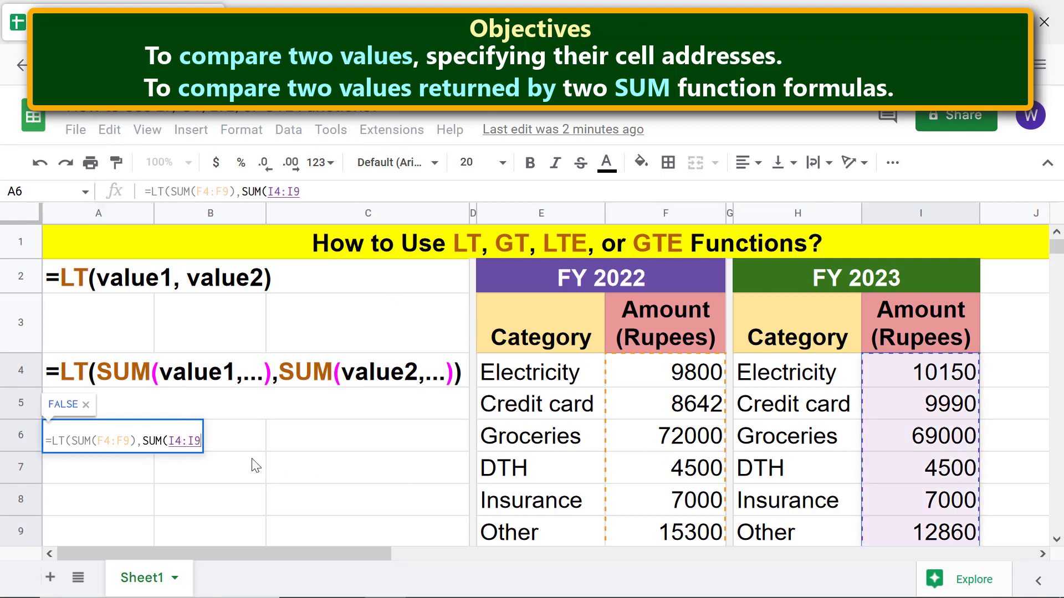
type("))")
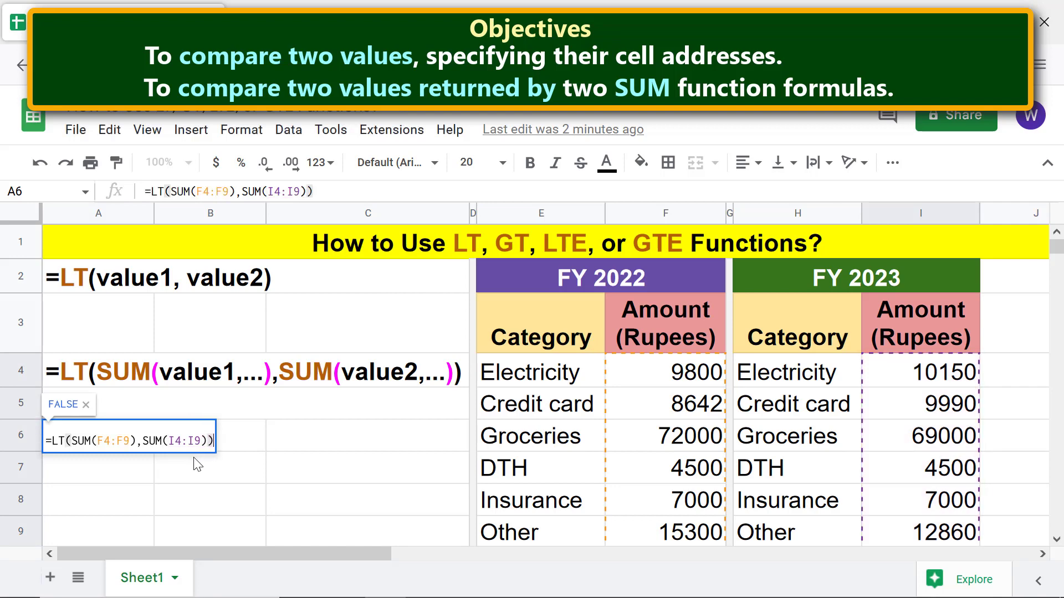
key("Return")
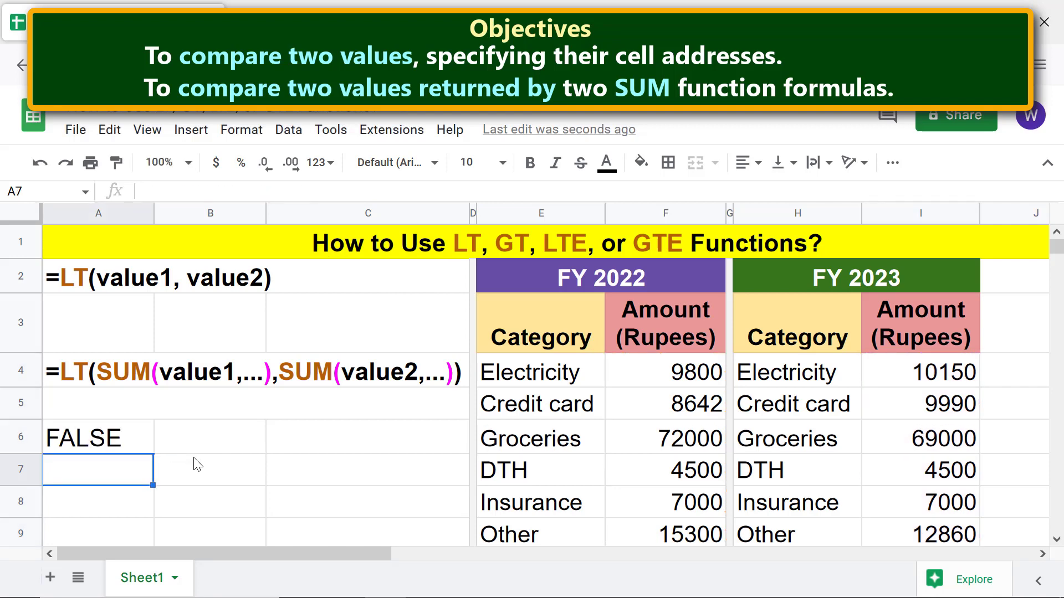